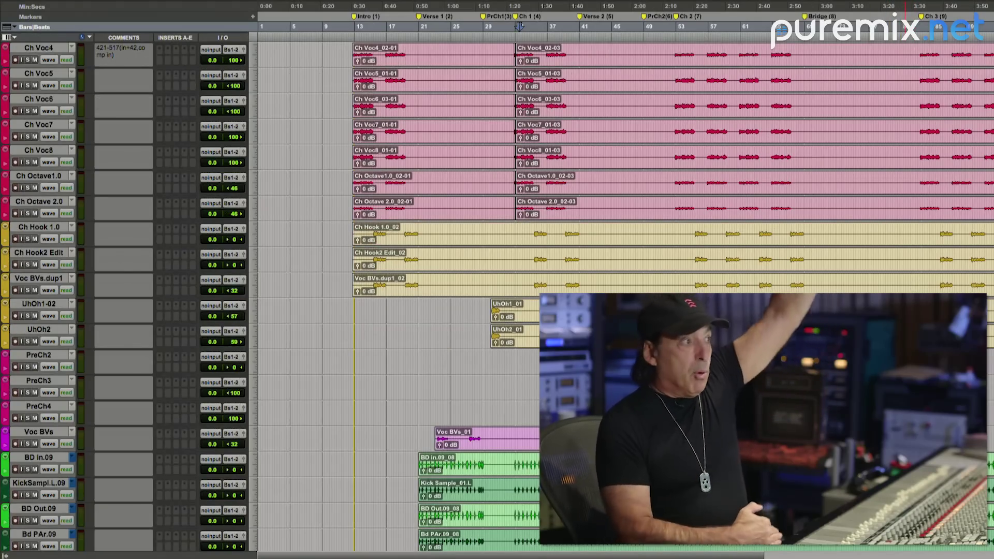
Reorder the vocals: move PreCh2 below BridgeVoc2.0, Voc BVs below Ch Voc2, and VrsVoc below Ch Voc1
drag(33, 355, 43, 217)
scroll(175, 181, down, 5)
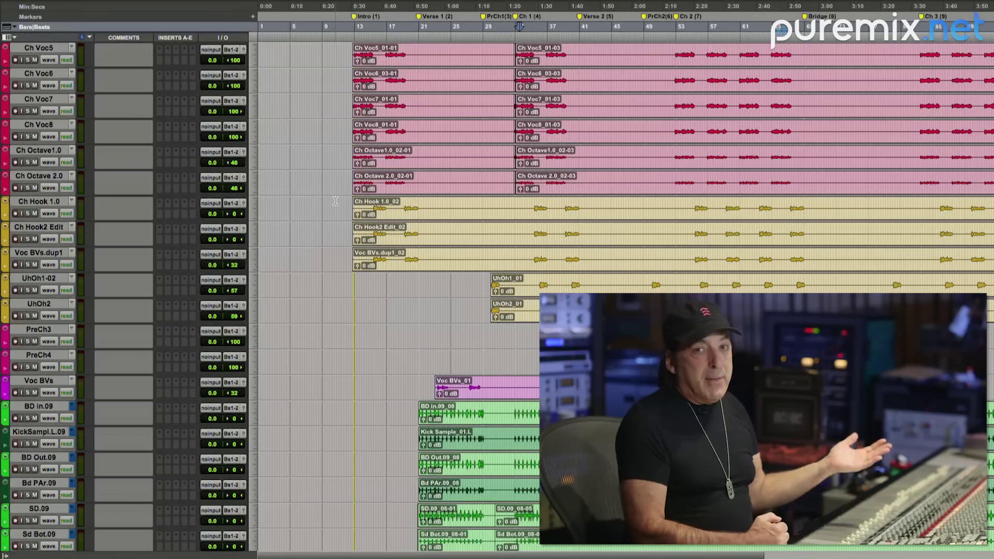
drag(38, 381, 40, 198)
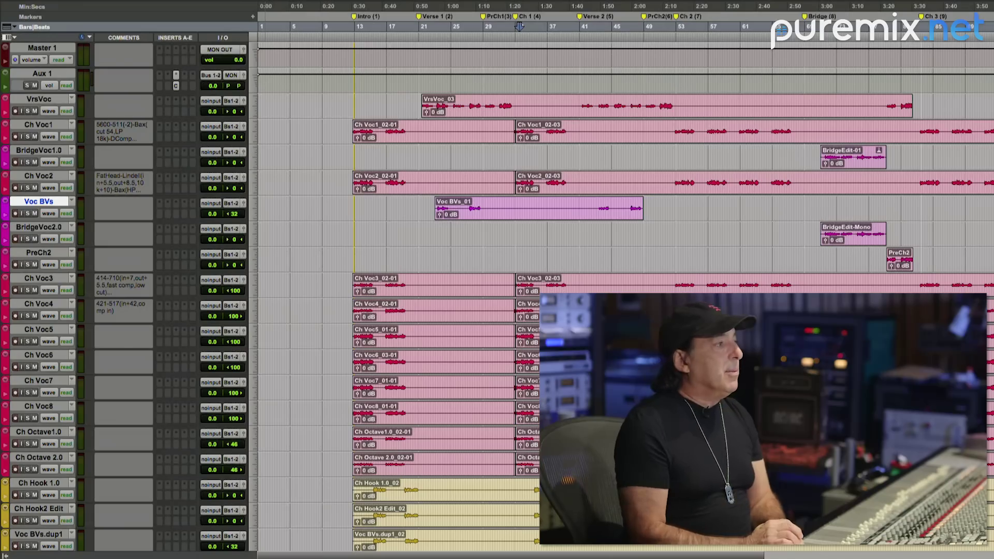
drag(36, 99, 37, 136)
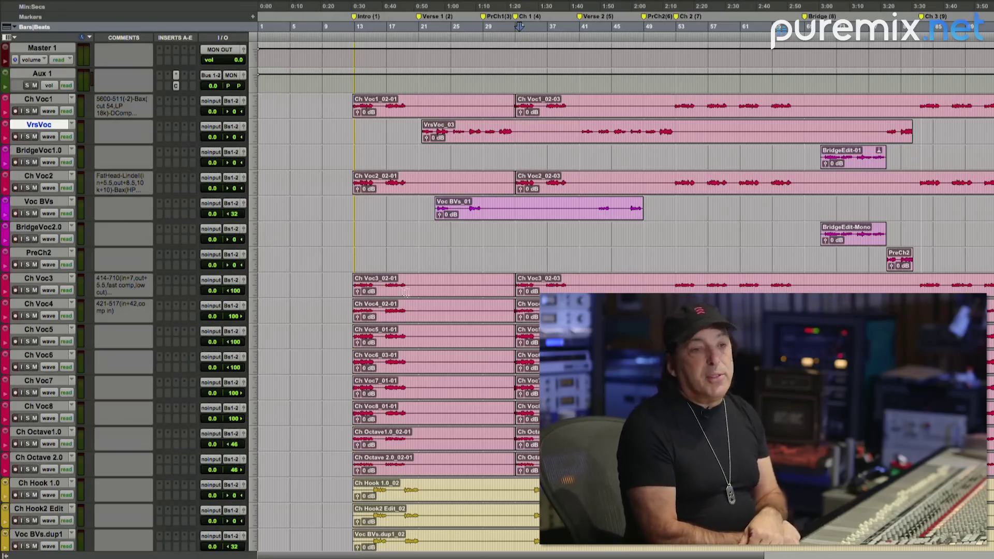
click(372, 284)
scroll(370, 284, up, 3)
scroll(393, 286, down, 5)
scroll(421, 289, up, 3)
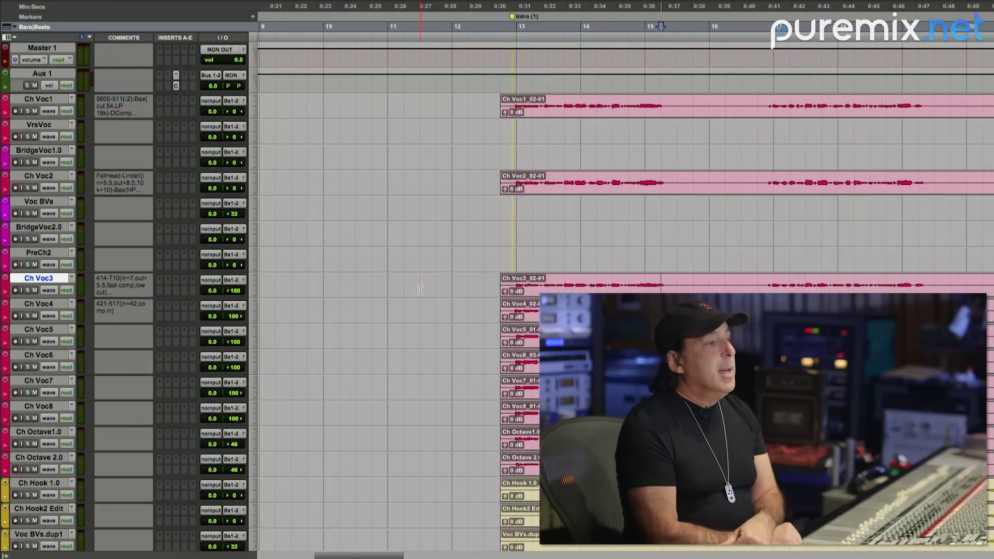
scroll(416, 290, down, 1)
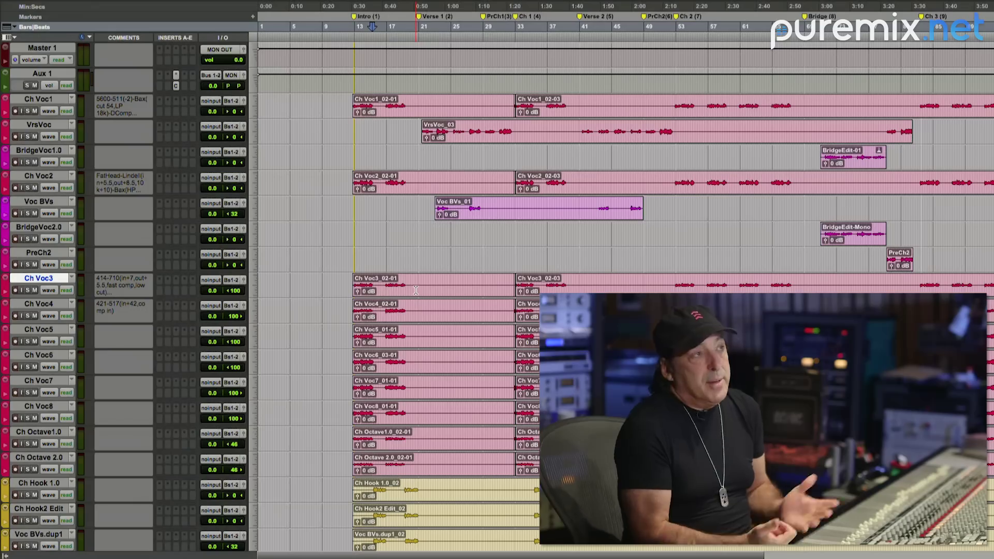
Move the Voc BVs track below PreCh2 so it sits directly above Ch Voc3
click(43, 103)
drag(39, 201, 42, 269)
Color the lead vocal tracks from Ch Voc1 through PreCh2 and their clips dark navy blue
click(41, 226)
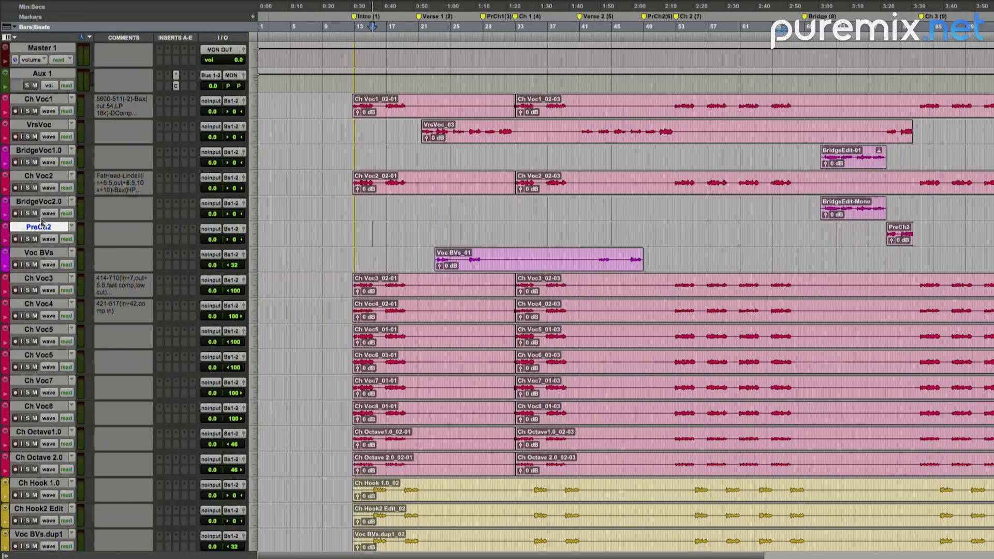
shift+click(36, 98)
double_click(6, 108)
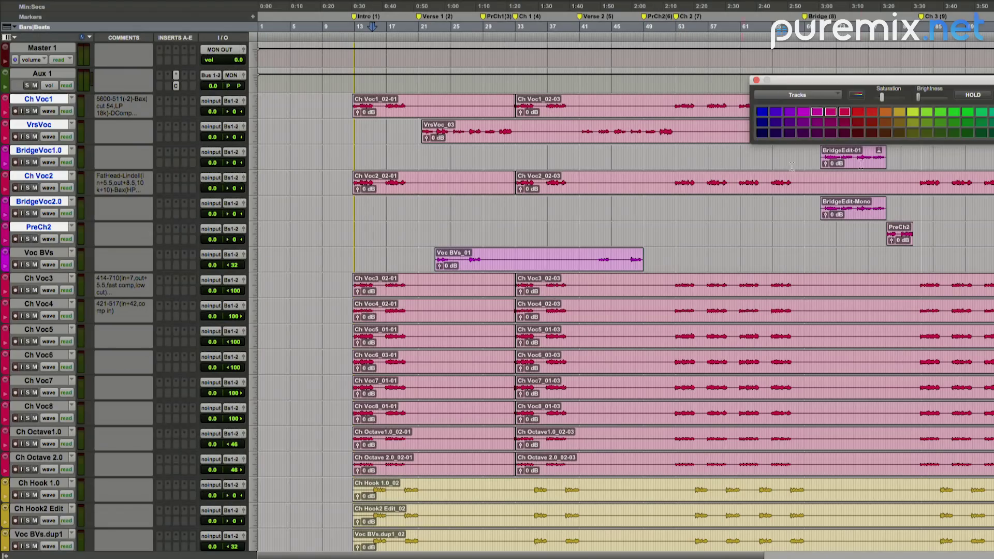
key(super+a)
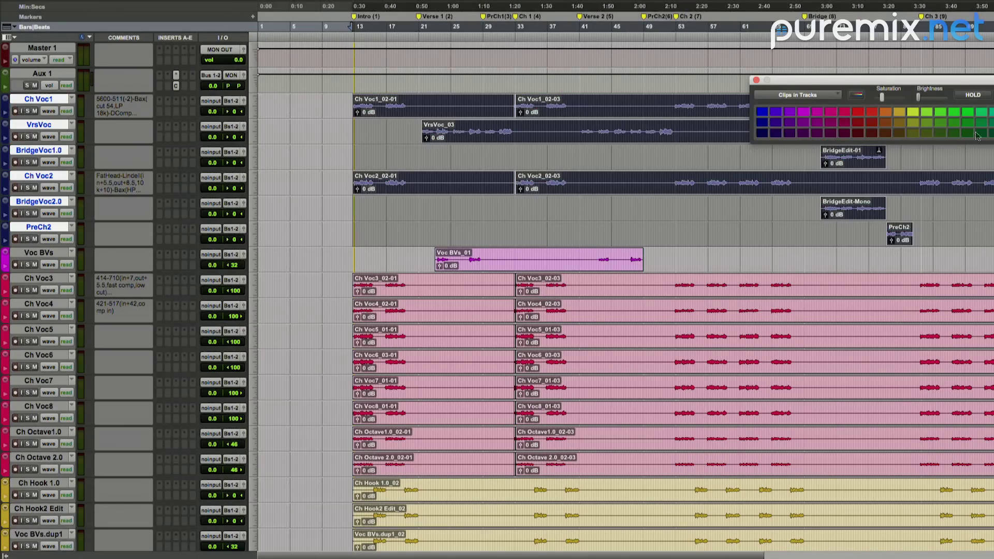
click(756, 80)
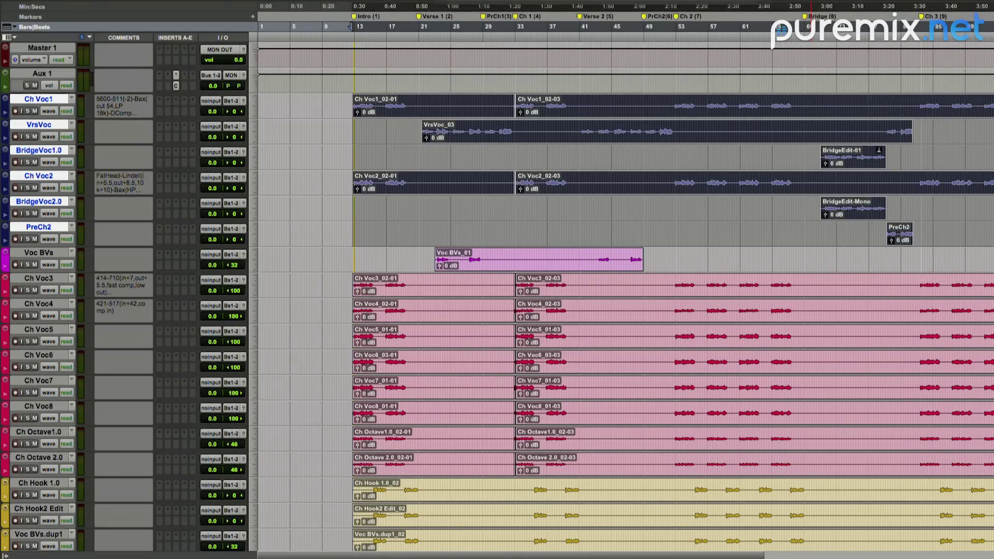
click(830, 143)
Color the background vocal tracks from Voc BVs through PreCh4 and their clips lighter blue
click(39, 252)
scroll(88, 297, down, 7)
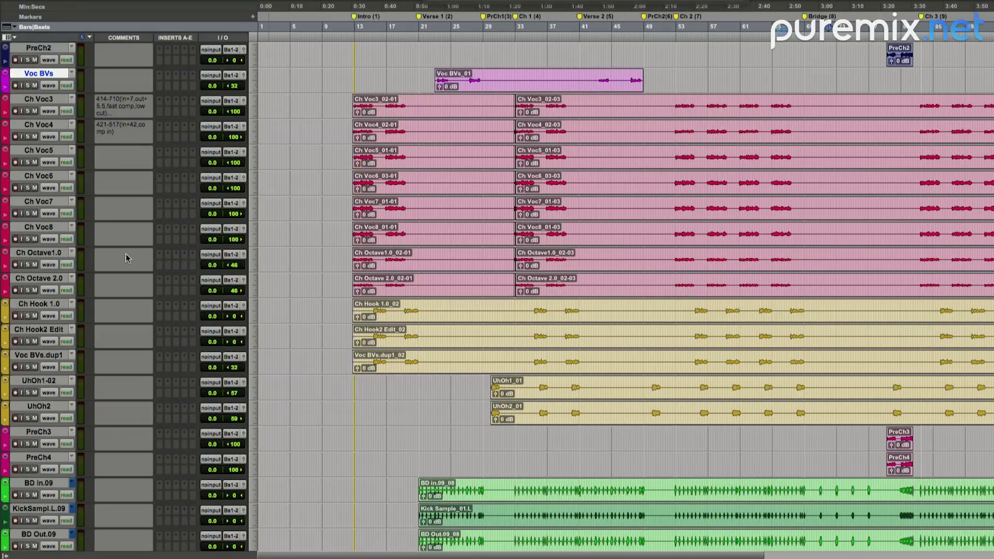
shift+click(36, 457)
click(350, 27)
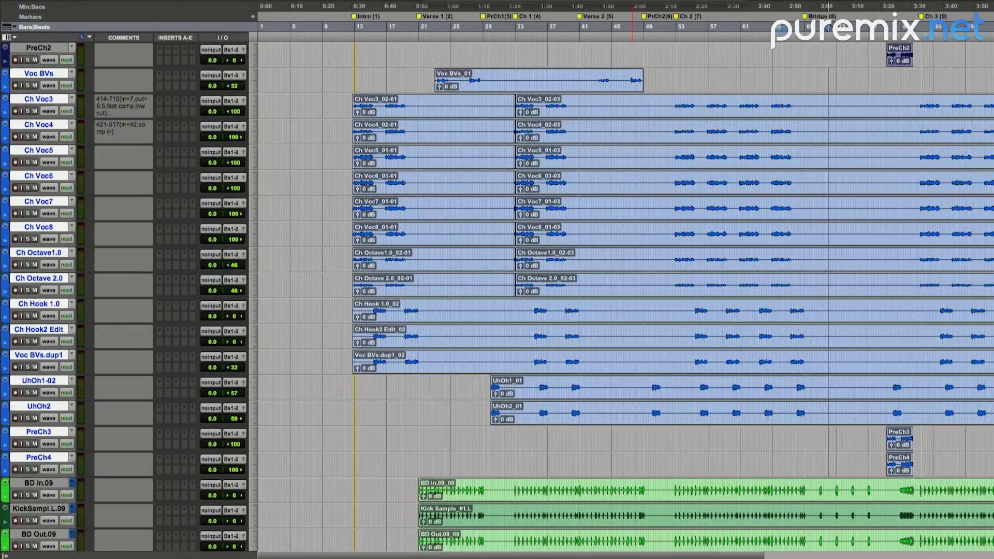
click(500, 125)
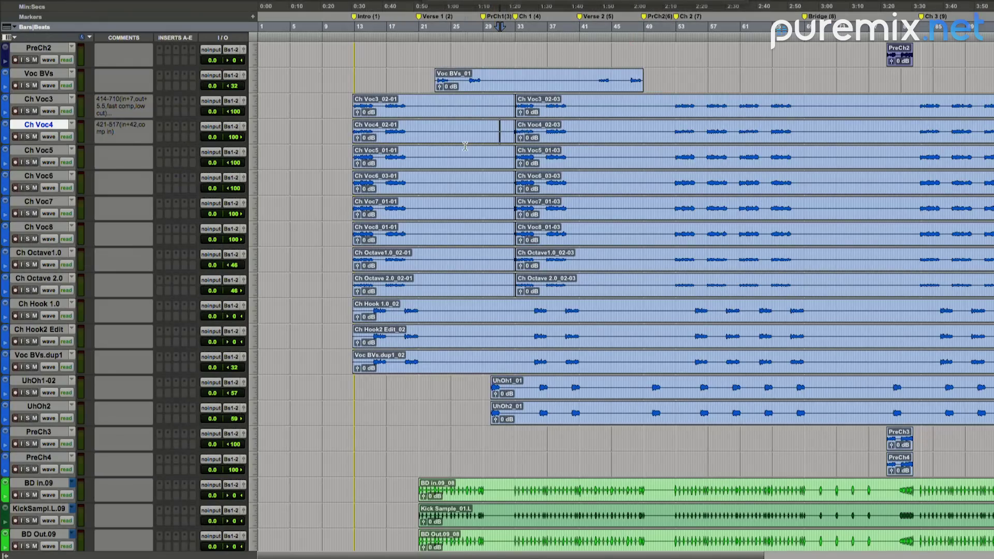
scroll(464, 146, up, 1)
click(386, 330)
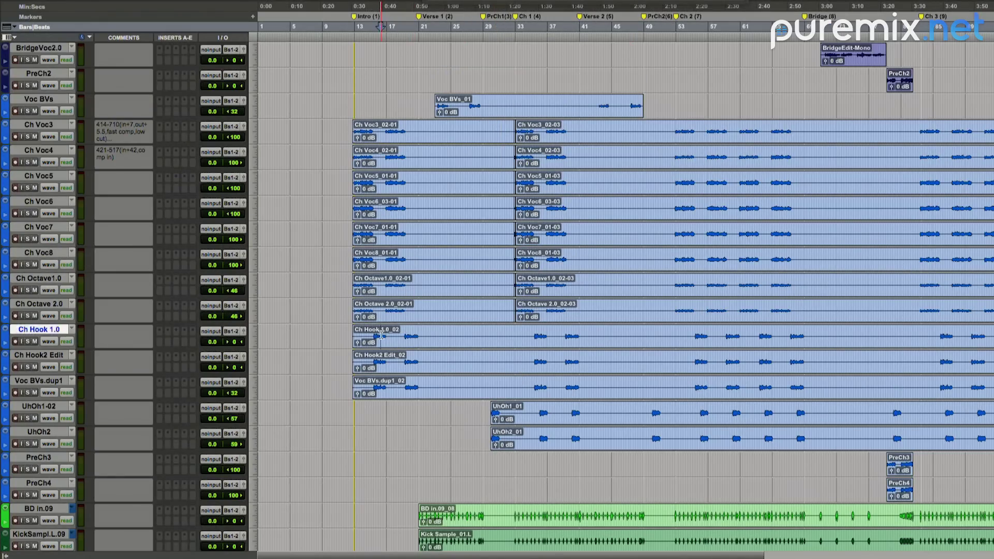
key(super+bracketright)
key(super+bracketright)
click(667, 364)
key(super+bracketleft)
key(super+bracketleft)
Move the guitar tracks from Gtr L through ChorusTasty 2 to directly below PreCh4, above the drums
scroll(667, 364, up, 7)
scroll(620, 357, down, 5)
scroll(620, 358, down, 9)
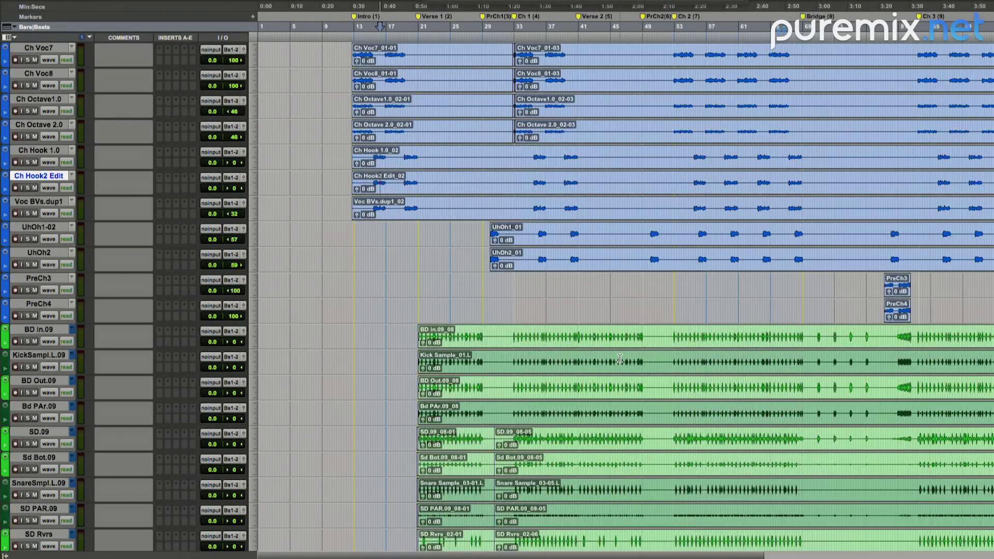
scroll(620, 358, down, 15)
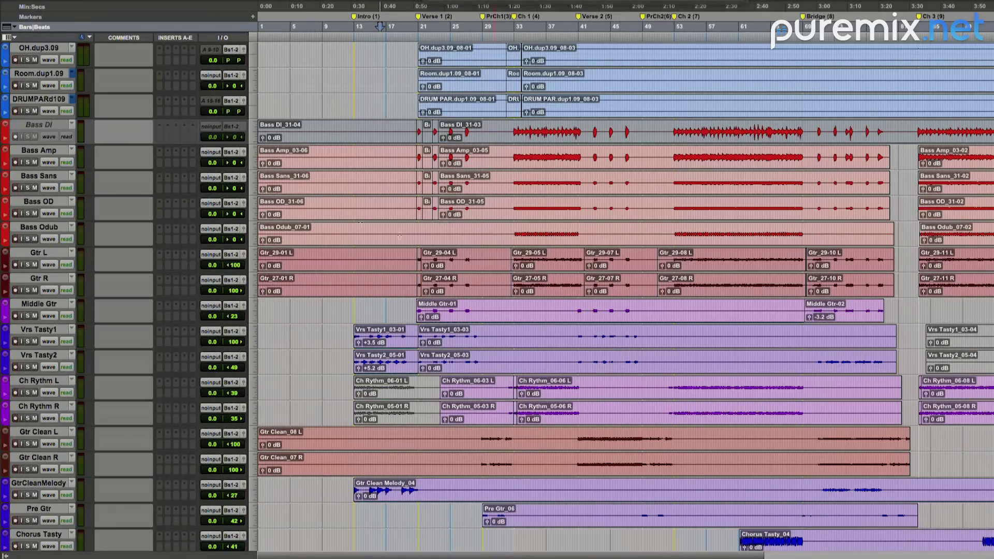
click(45, 252)
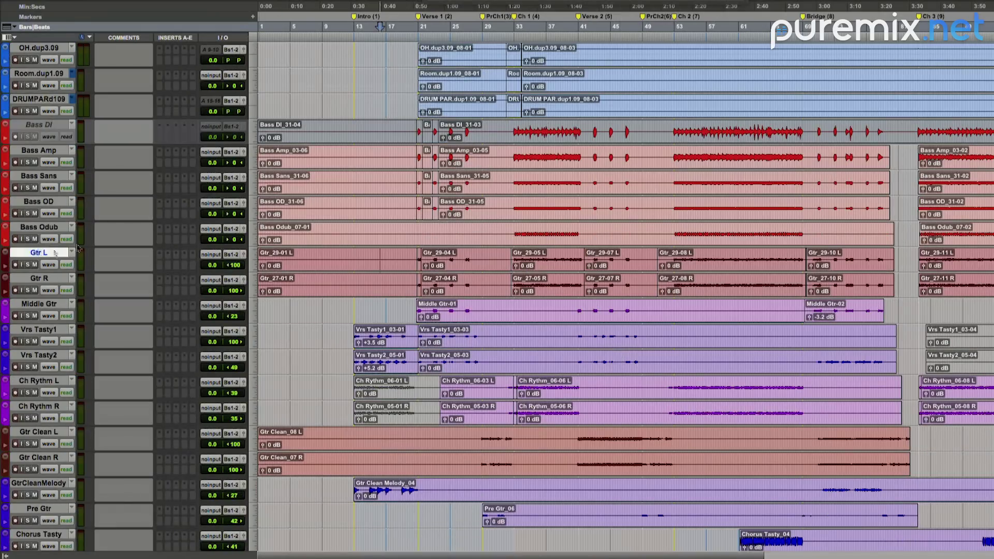
scroll(197, 238, down, 3)
scroll(198, 237, down, 1)
scroll(198, 237, down, 3)
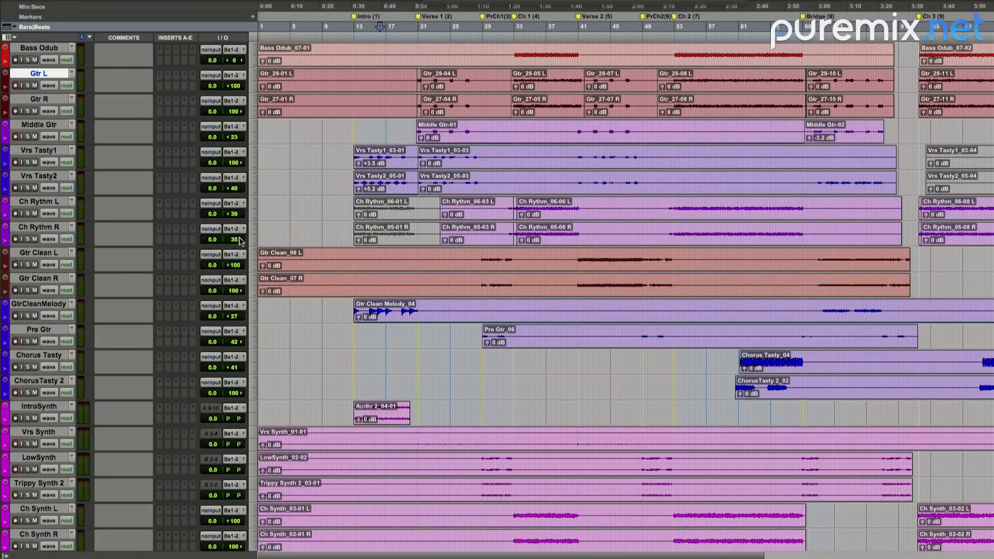
shift+click(47, 382)
drag(47, 381, 157, 372)
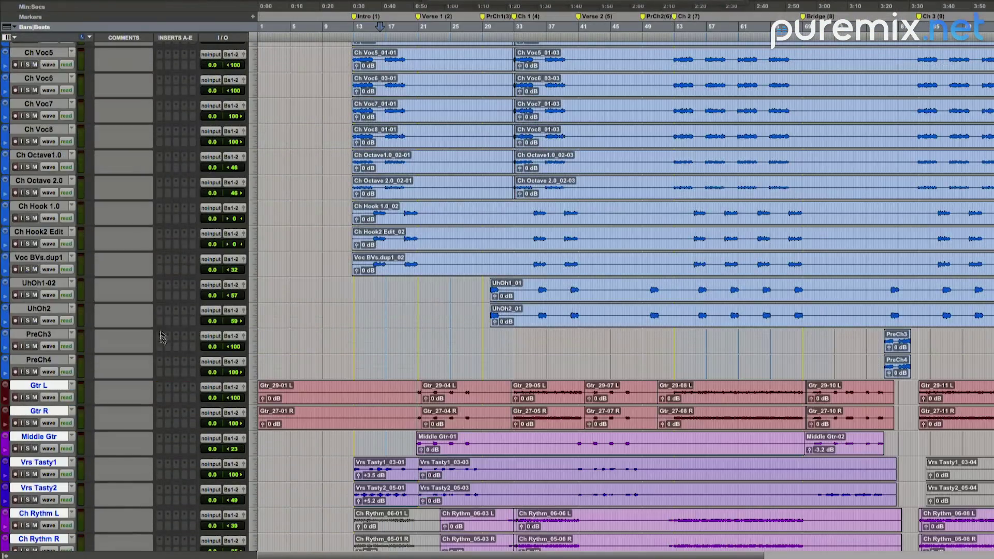
Color the selected guitar tracks from Gtr L through ChorusTasty 2 and their clips green
scroll(116, 263, down, 5)
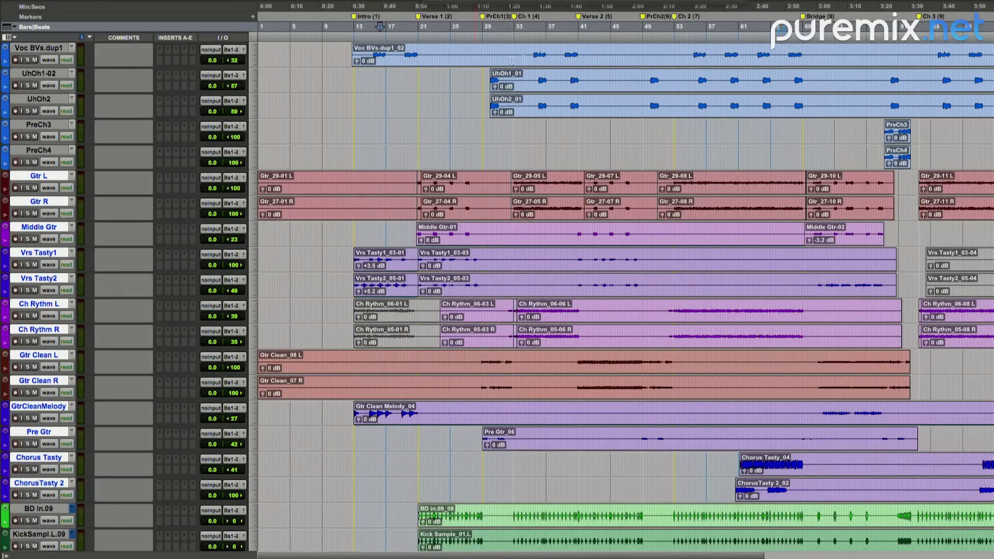
click(344, 160)
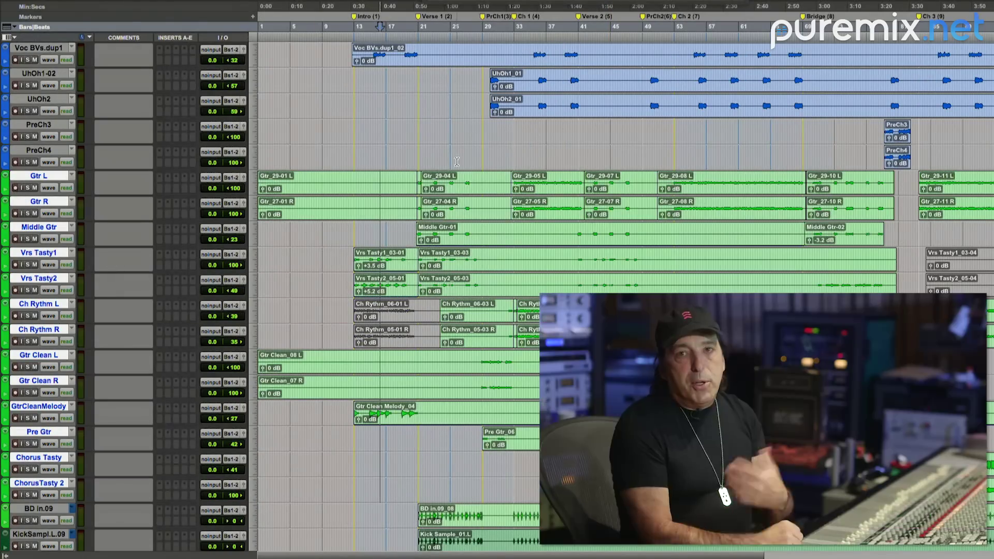
Color all drum tracks from BD In.09 through DRUMPARd109 and their clips red
scroll(343, 160, down, 4)
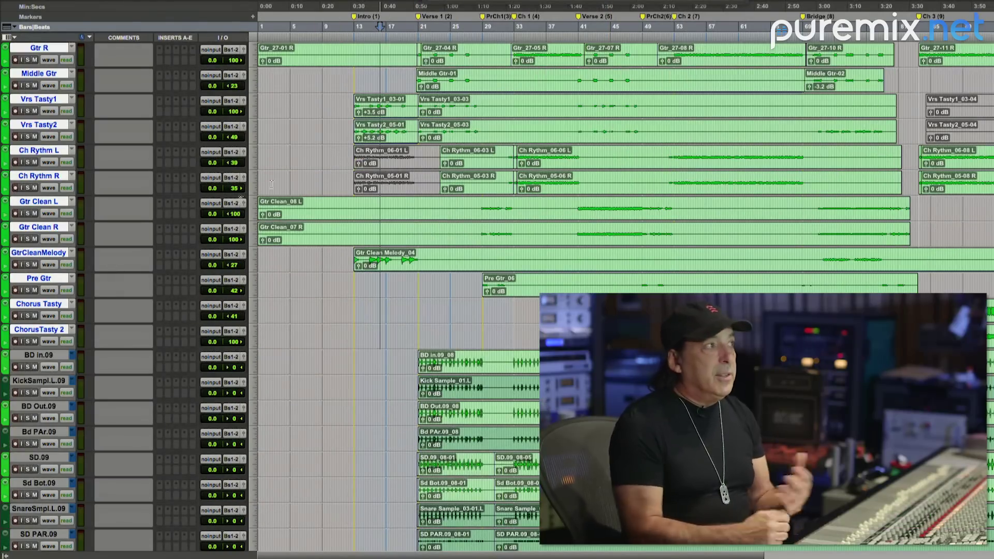
click(38, 354)
scroll(180, 322, down, 12)
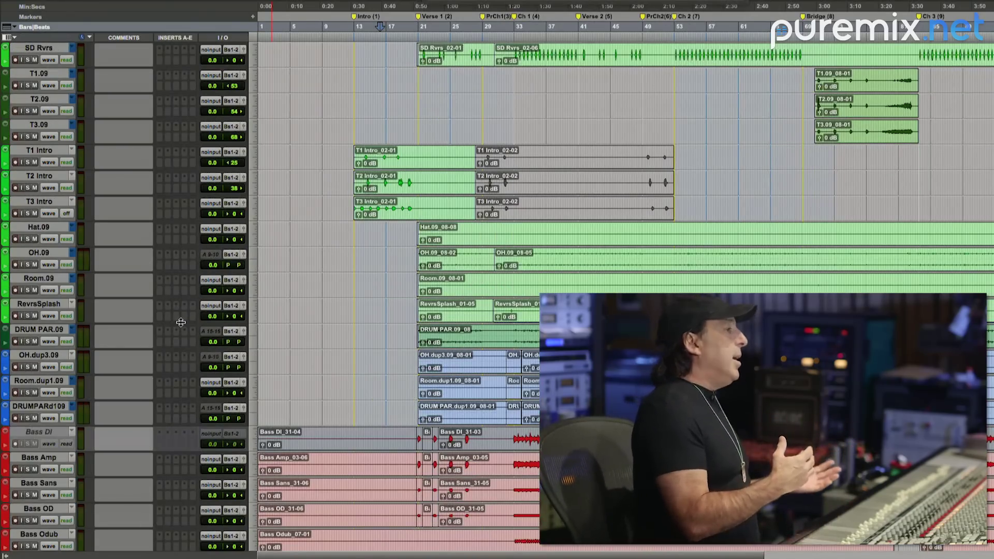
scroll(180, 322, down, 1)
shift+click(45, 382)
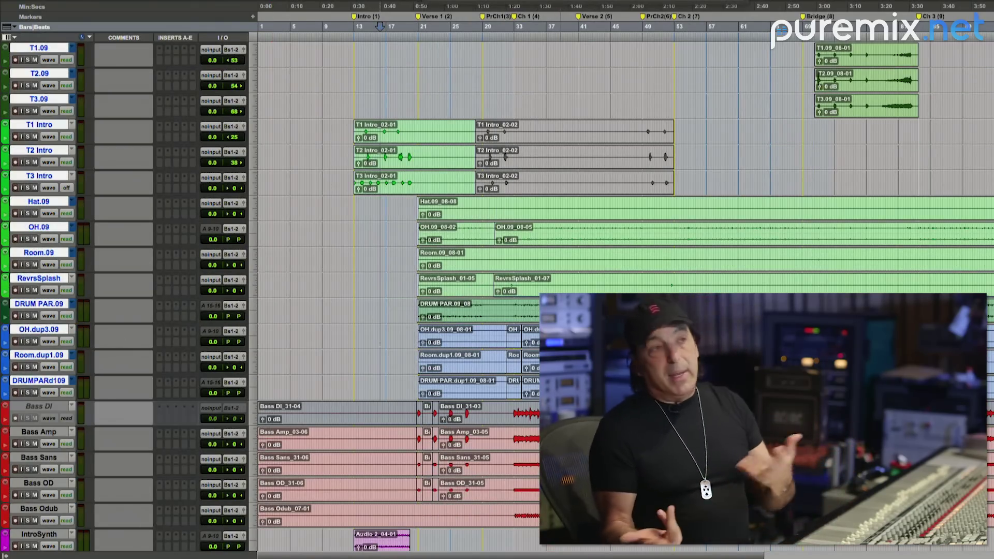
Color the bass tracks from Bass DI through Bass Odub and their clips purple
click(43, 408)
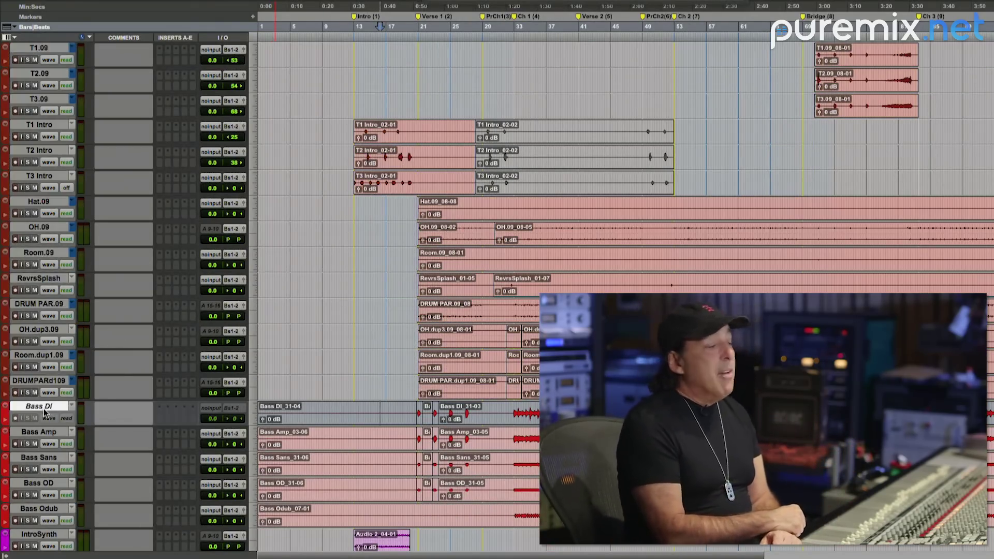
shift+click(37, 509)
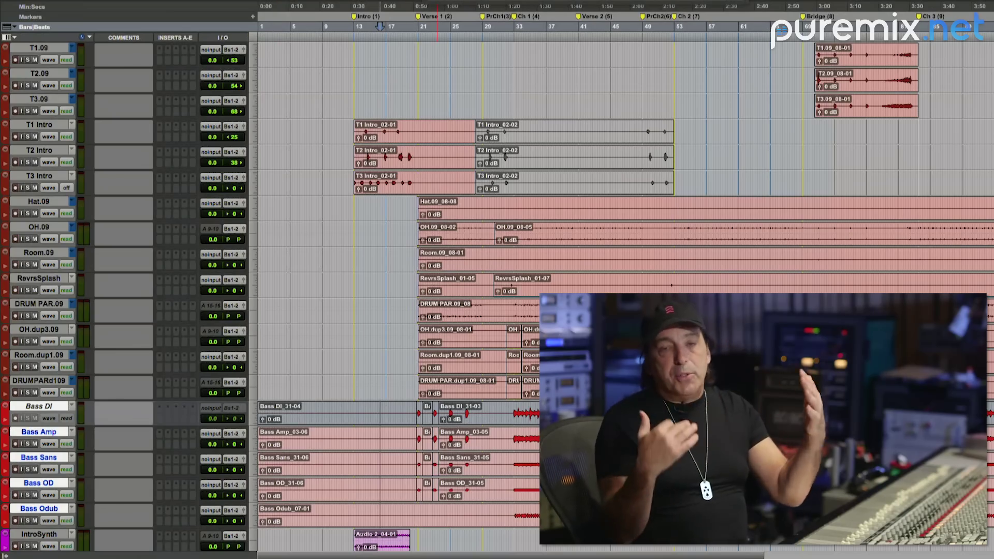
scroll(37, 288, down, 5)
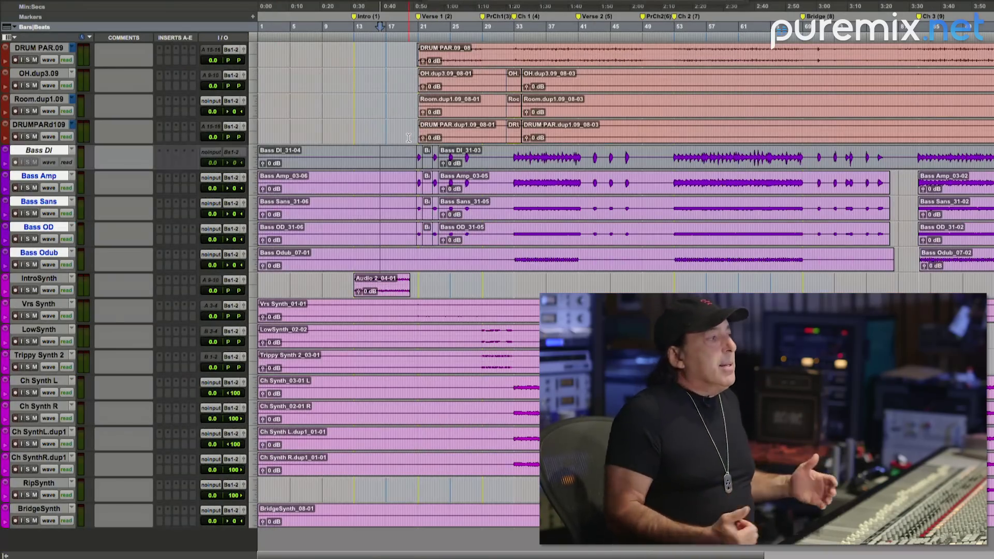
Move the synth tracks from IntroSynth through BridgeSynth directly below Aux 1 and color them dark green
click(39, 279)
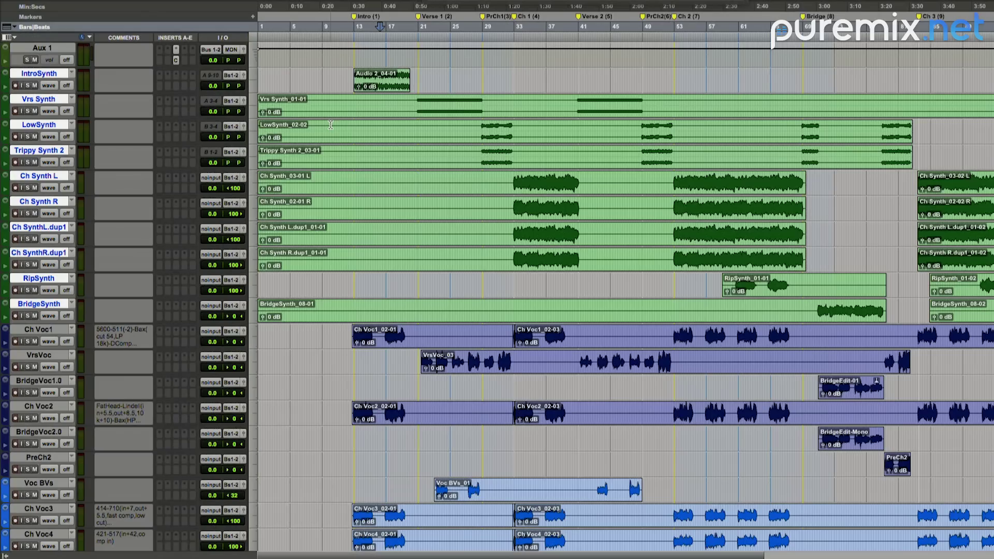
scroll(336, 122, down, 5)
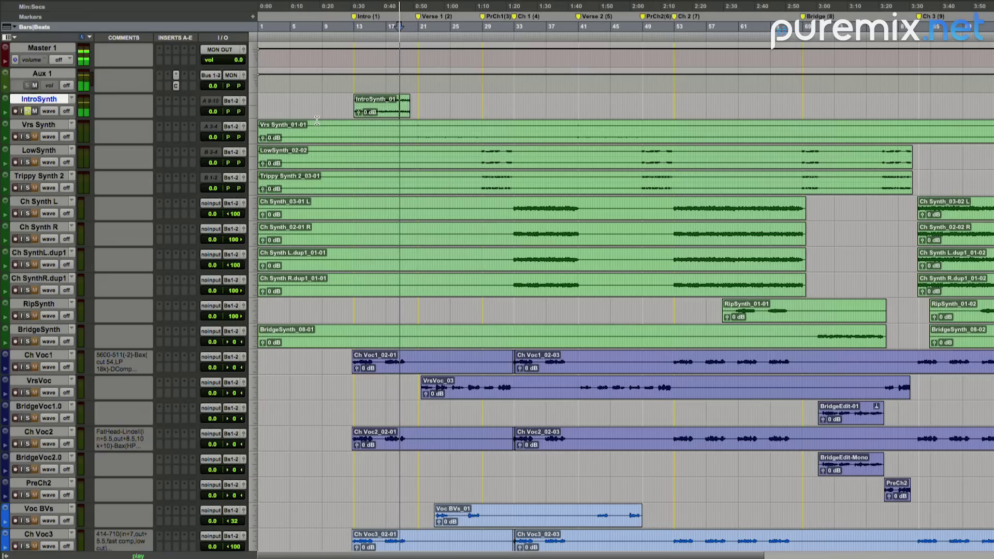
Stop the IntroSynth playback and enlarge the waveform display on all tracks
key(space)
key(ctrl+alt+bracketright)
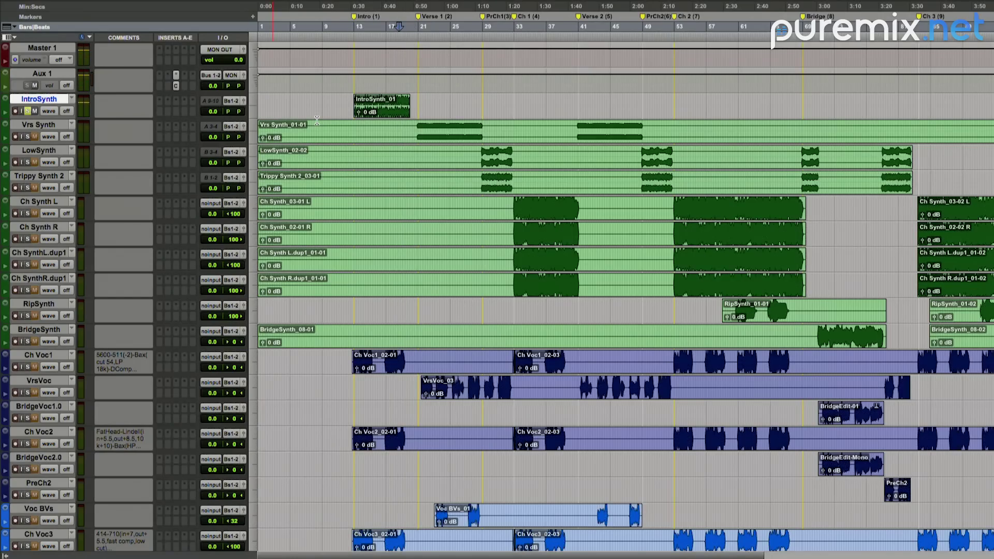
Place the edit cursor at the first audio on Vrs Synth, at Verse 1, and unsolo IntroSynth
click(326, 131)
key(Tab)
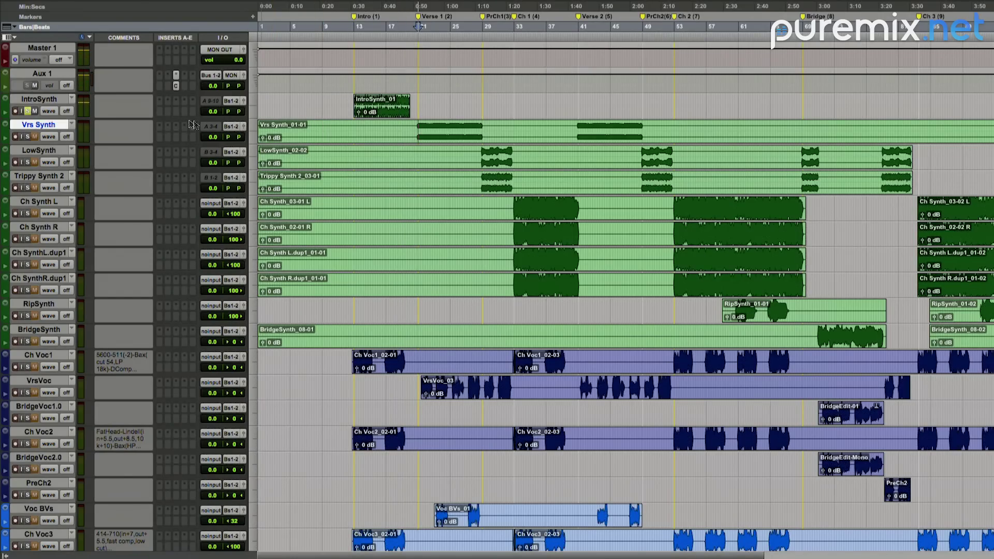
click(28, 111)
Look through the enlarged waveforms of the vocal, guitar and drum tracks to check the session's layout
scroll(383, 145, down, 10)
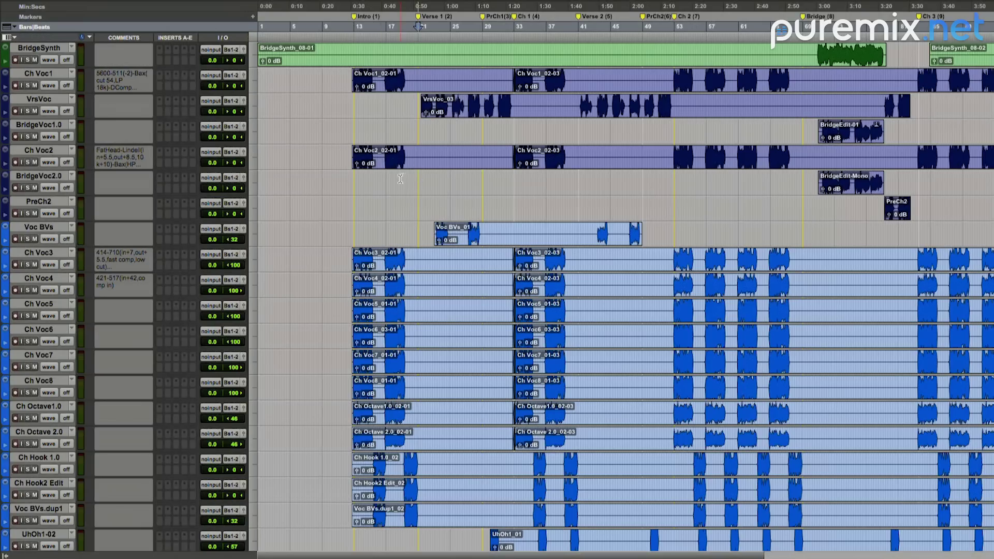
scroll(400, 179, down, 10)
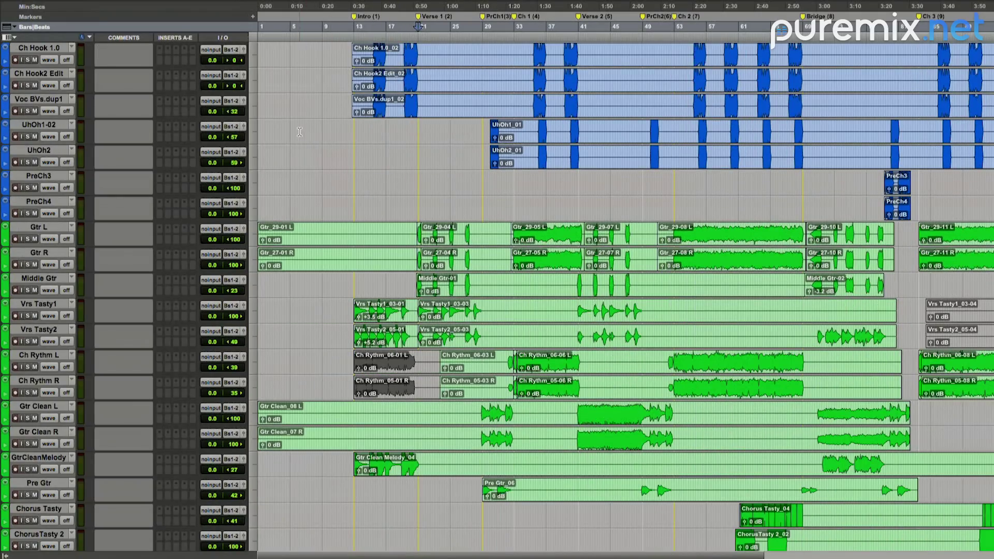
scroll(299, 131, down, 7)
scroll(300, 131, up, 2)
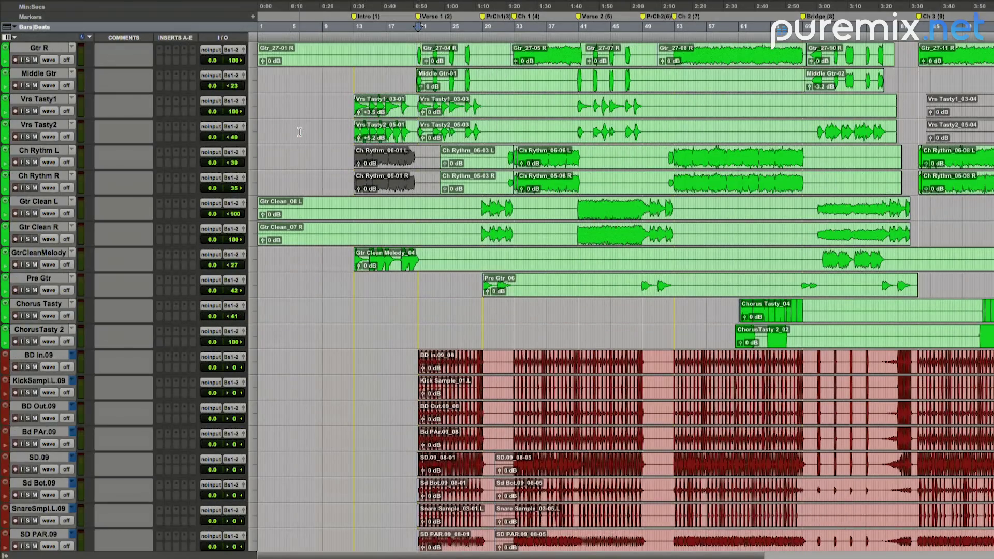
scroll(299, 131, up, 2)
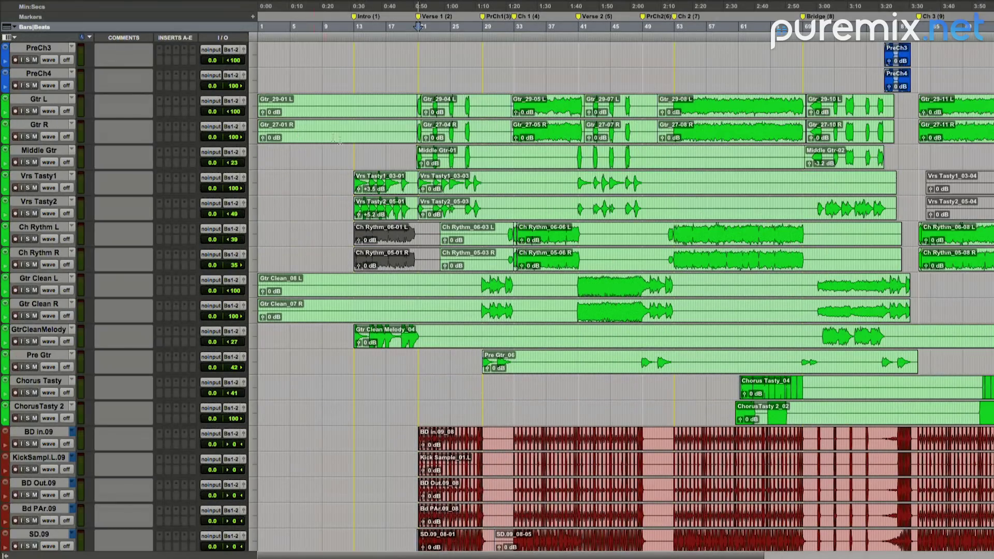
scroll(347, 170, down, 2)
scroll(329, 180, down, 2)
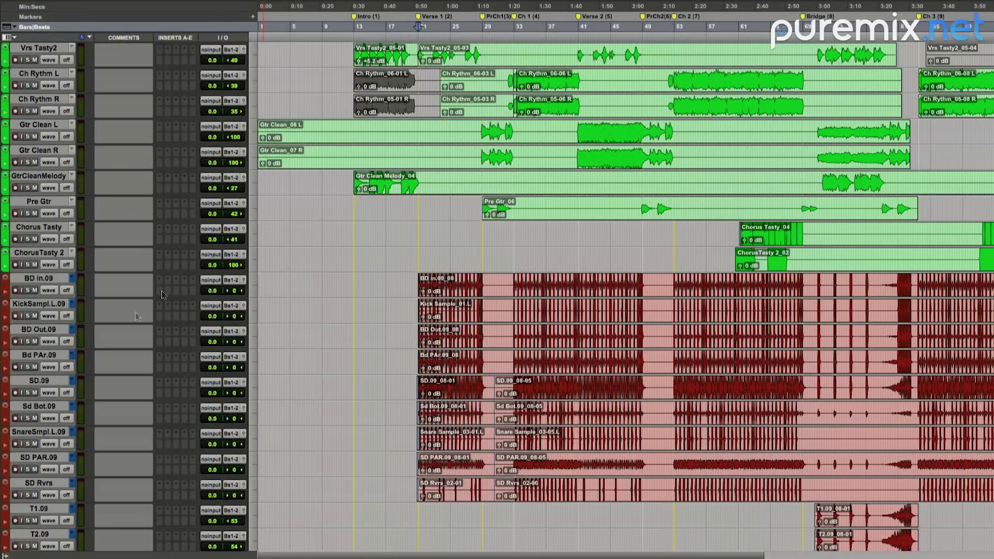
Move KickSampl.L.09 directly below Bd PAr.09, and move it together with SD.09 above BD in.09
drag(50, 306, 50, 362)
click(293, 356)
scroll(302, 352, down, 1)
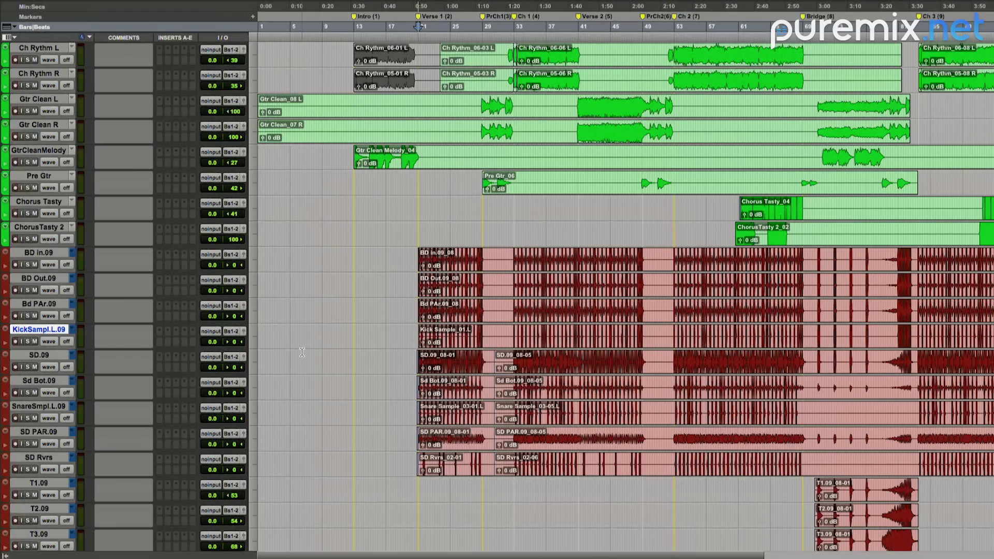
scroll(301, 352, down, 1)
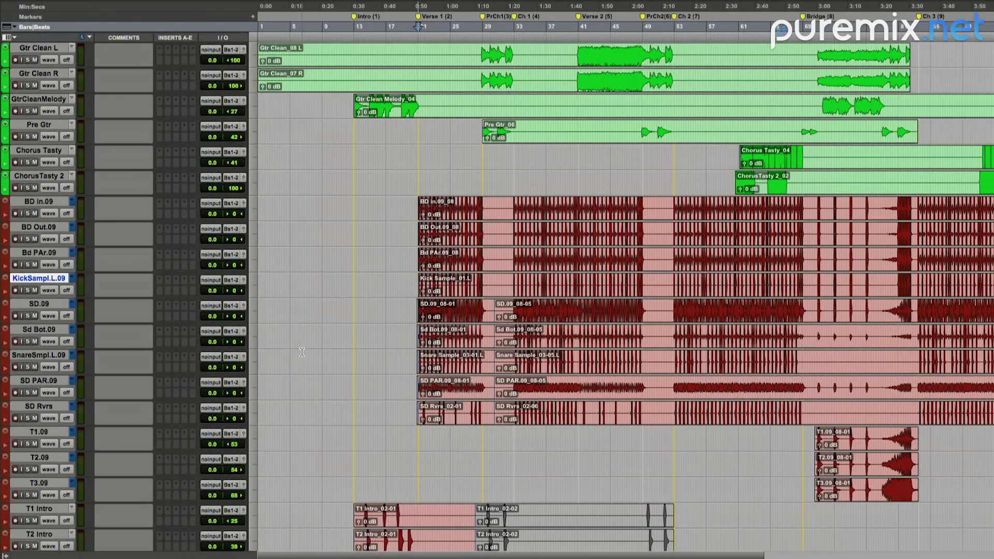
scroll(302, 352, down, 6)
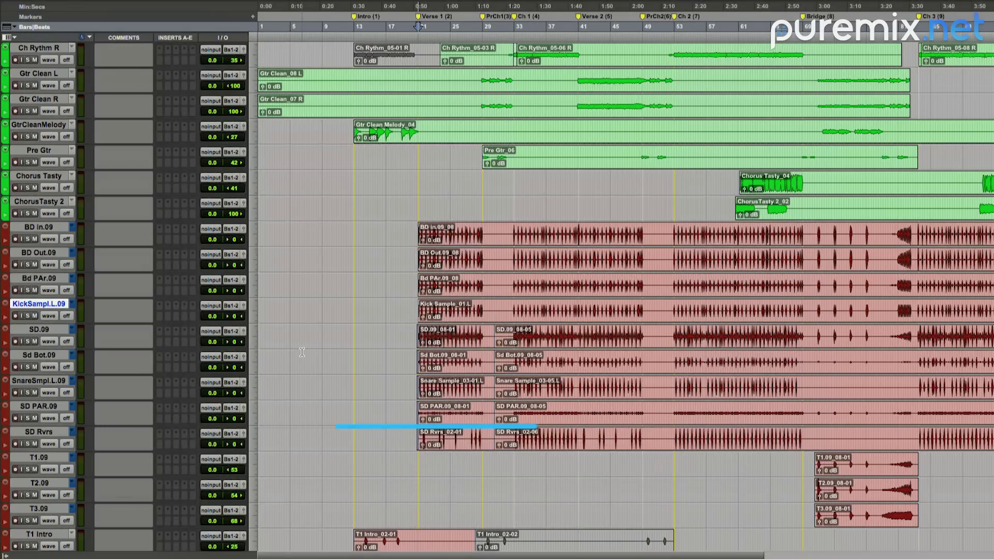
shift+click(37, 331)
drag(37, 331, 50, 231)
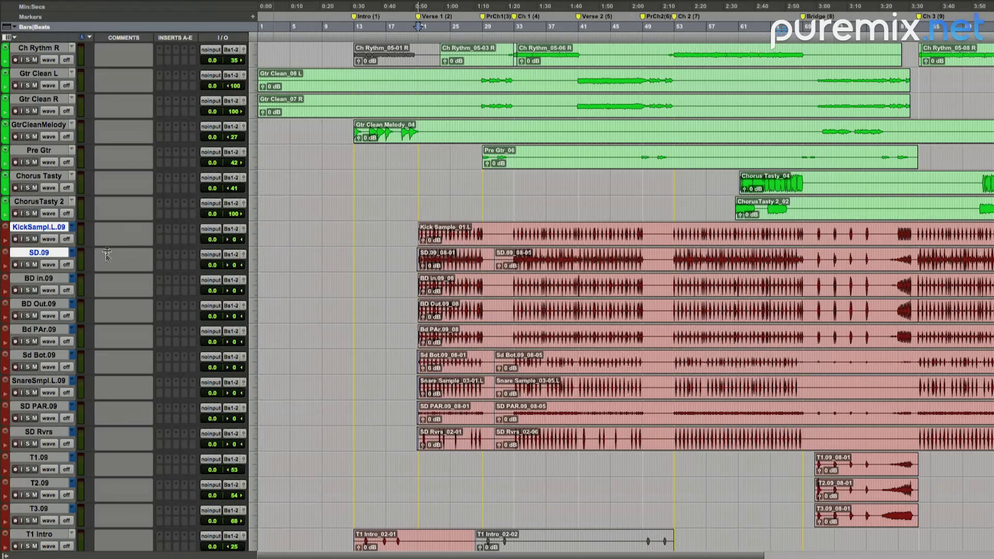
Move the T1 to T3 Intro tom tracks above T1.09, and place all six tom tracks directly below SD.09
scroll(92, 357, down, 7)
click(12, 406)
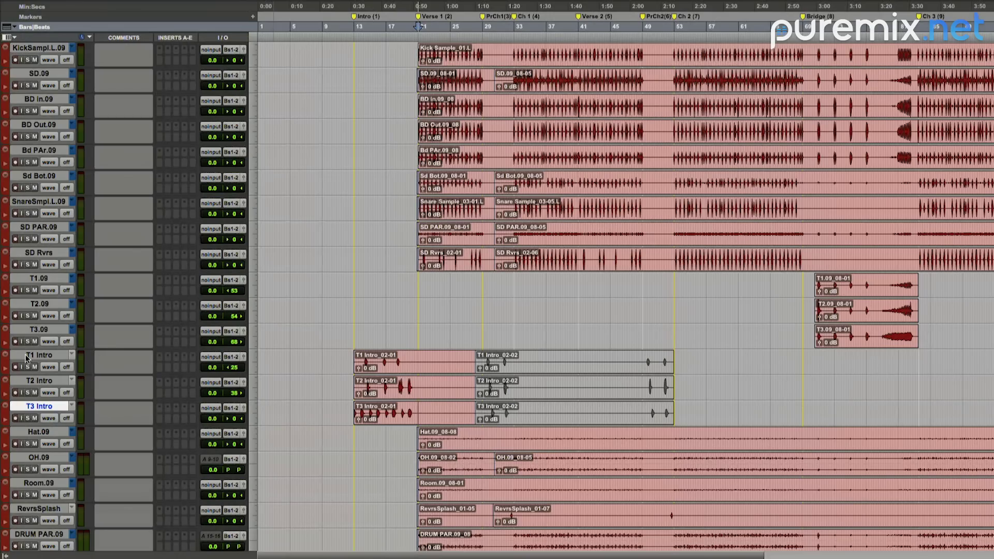
shift+click(28, 358)
drag(28, 358, 32, 279)
shift+click(32, 409)
drag(33, 409, 75, 212)
click(388, 231)
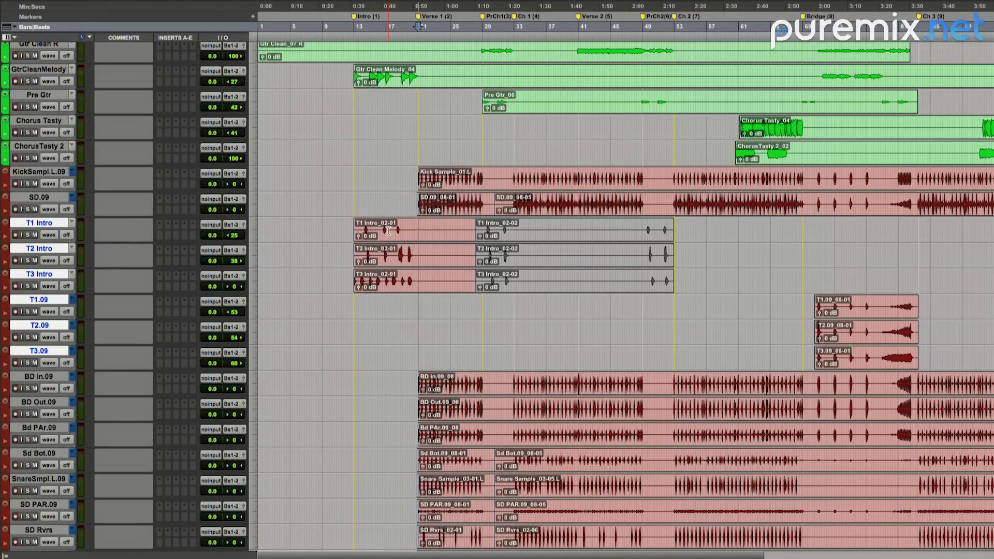
Pan T1 Intro and T1.09 to 100 left, T2 Intro and T2.09 to center, T3 Intro and T3.09 to 100 right
drag(234, 235, 205, 238)
alt+click(234, 261)
drag(234, 286, 317, 299)
drag(234, 313, 169, 309)
alt+click(234, 337)
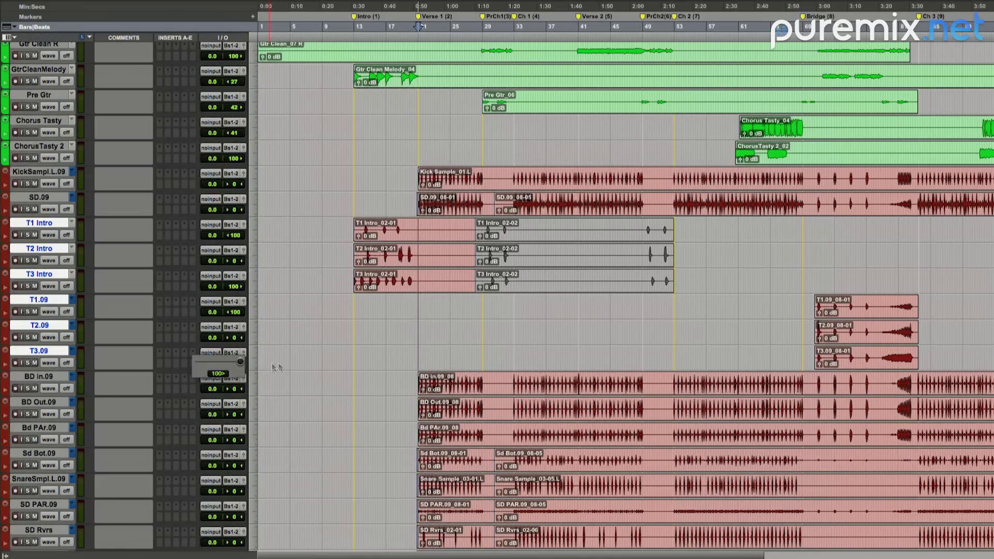
Select OH.dup3.09 and OH.09, and enlarge the waveforms to compare the duplicate drum tracks with the originals
scroll(335, 364, down, 10)
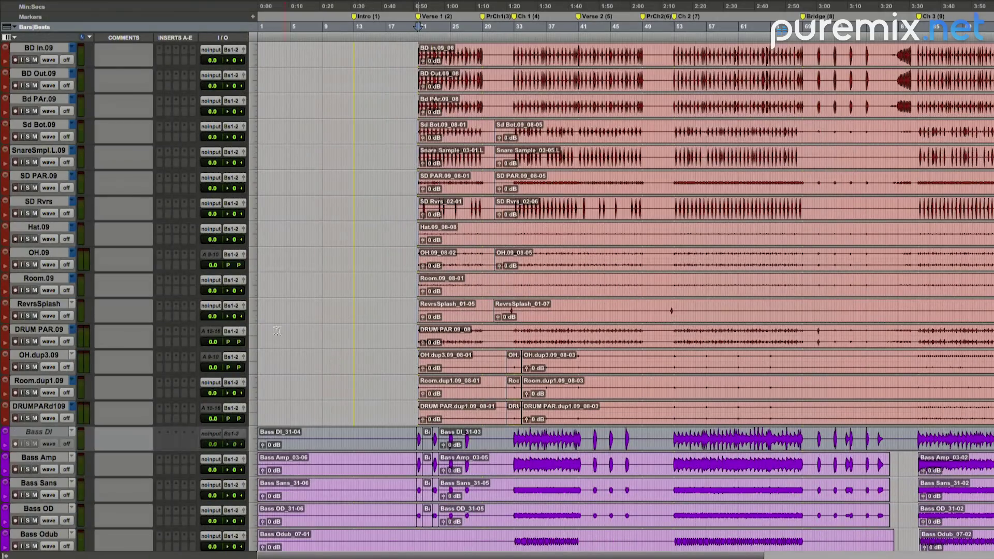
click(47, 355)
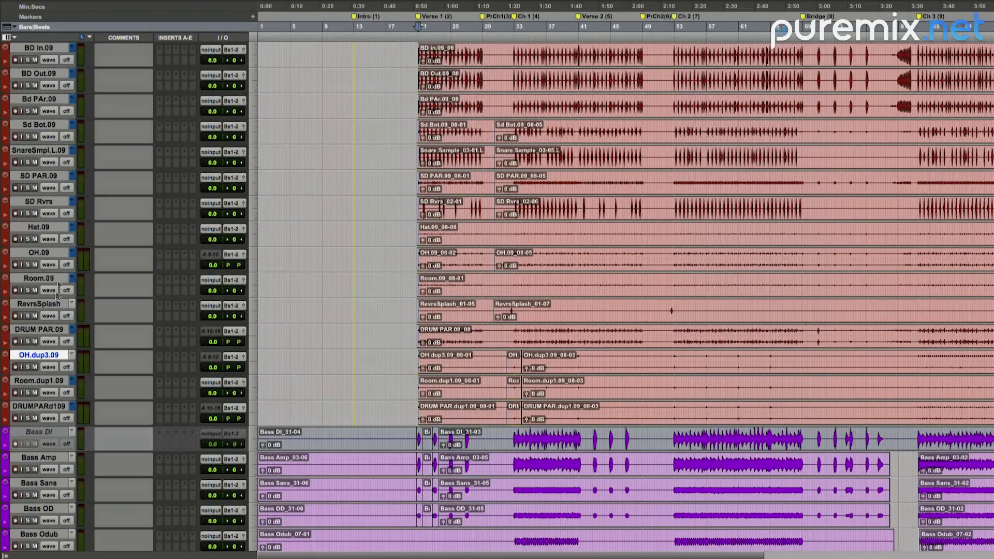
ctrl+click(54, 255)
key(super+alt+bracketright)
key(super+alt+bracketright)
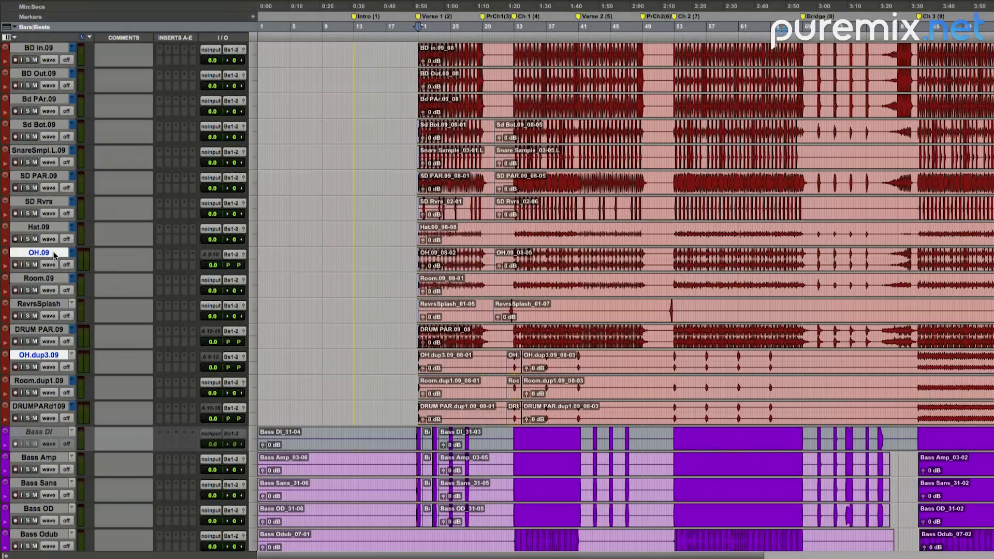
click(54, 255)
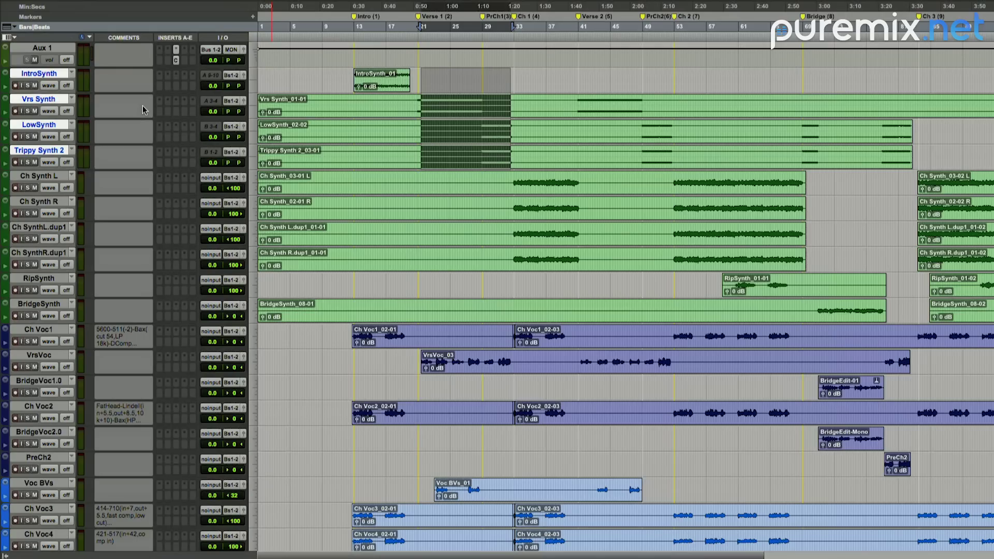
Route IntroSynth, Vrs Synth, LowSynth and Trippy Synth 2 to a new stereo Aux Input track named 9/10 SSL
click(234, 78)
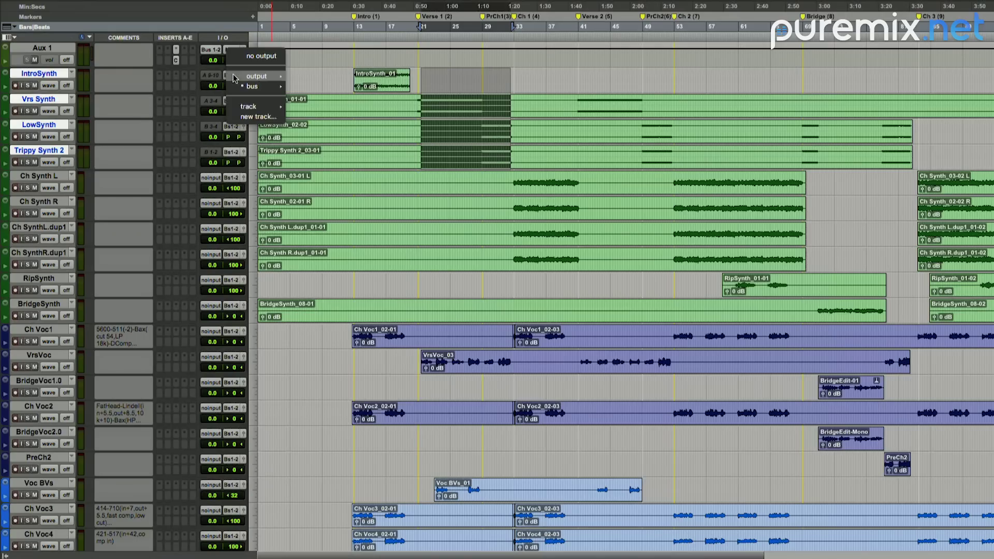
click(250, 119)
text(9/10 SSL)
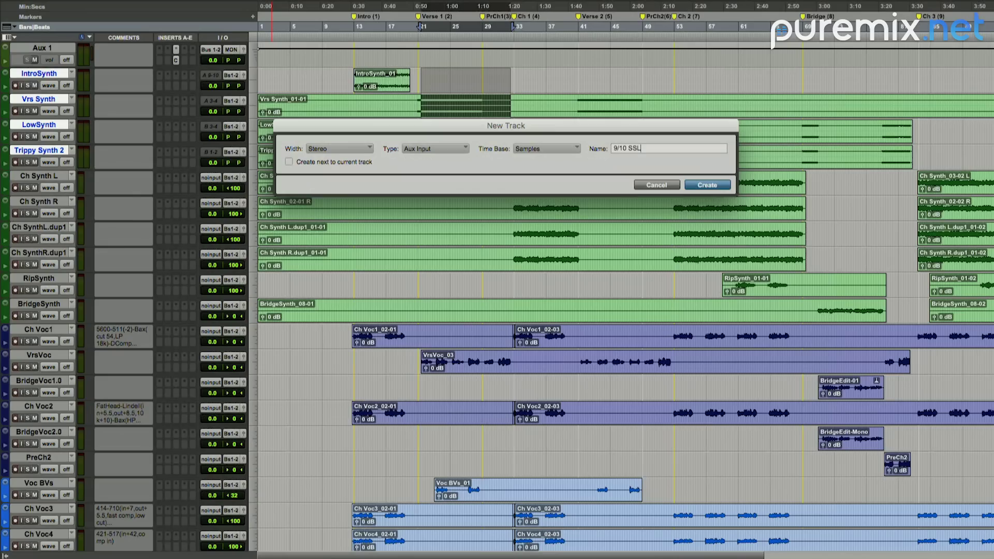
key(Return)
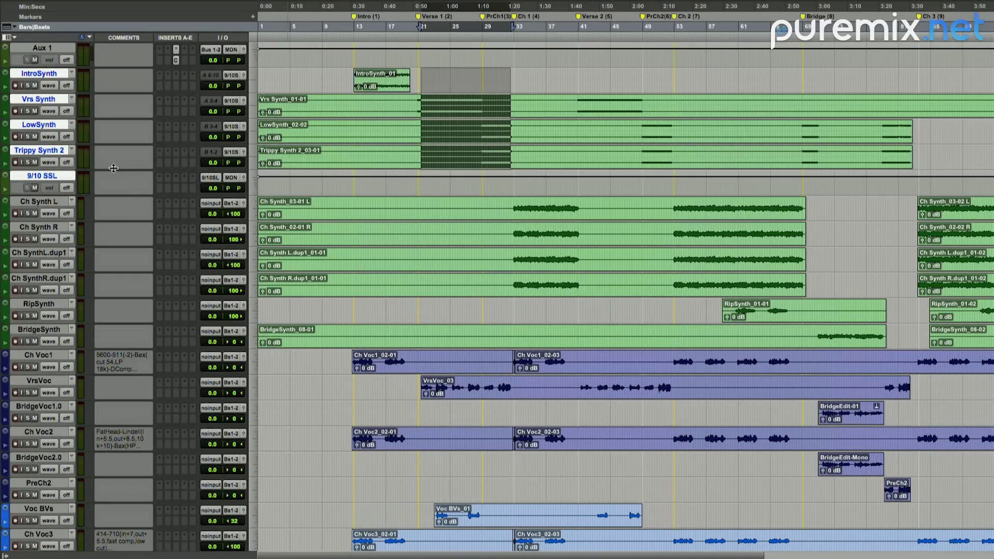
Select the four chorus synth tracks from Ch Synth L through Ch SynthR.dup1
click(29, 202)
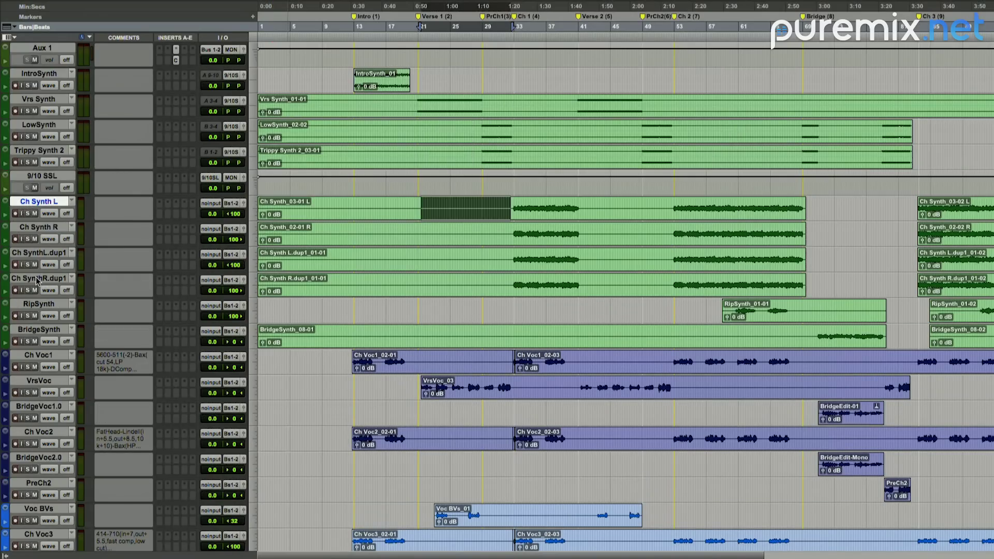
shift+click(36, 280)
scroll(104, 256, down, 1)
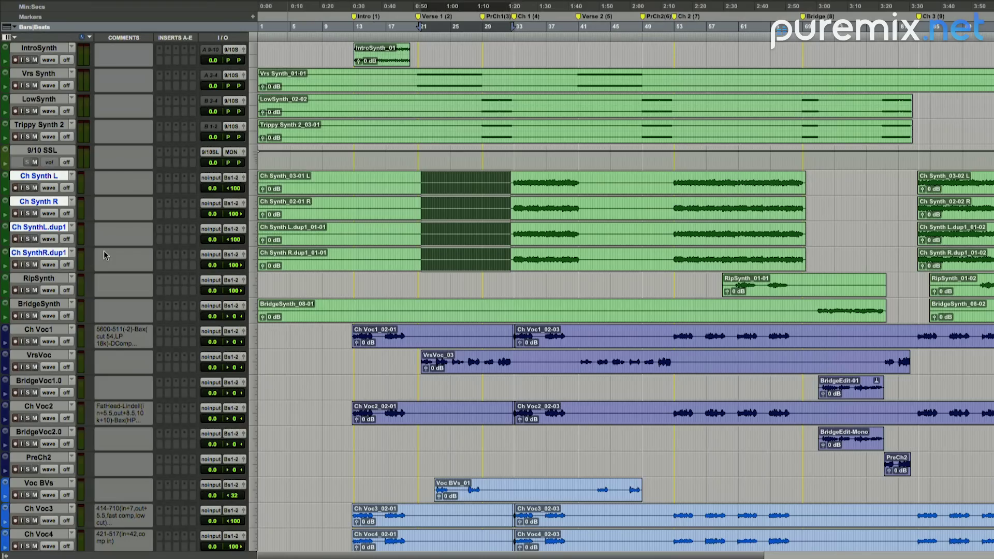
Move RipSynth and BridgeSynth directly below Trippy Synth 2, above the 9/10 SSL track
click(39, 303)
shift+click(39, 278)
drag(40, 278, 43, 147)
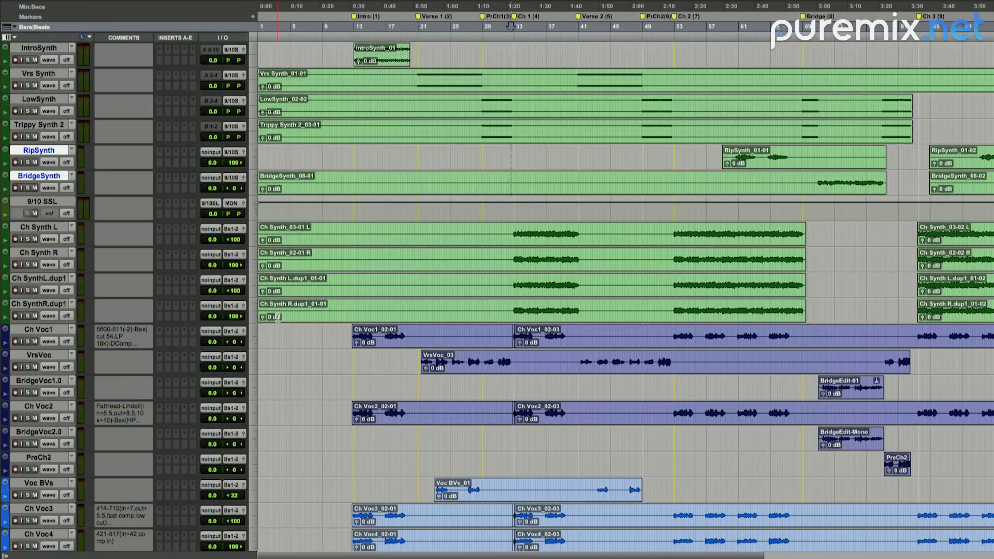
click(801, 182)
key(a)
key(ctrl+z)
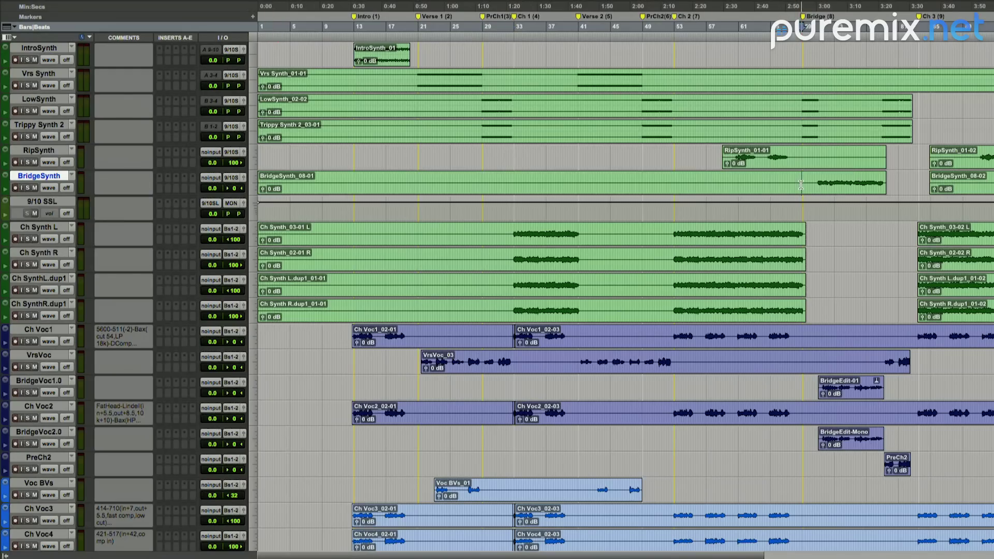
Trim the start of the BridgeSynth clip to the Bridge marker, and trim the end of the first RipSynth clip just after its audio
click(800, 185)
key(a)
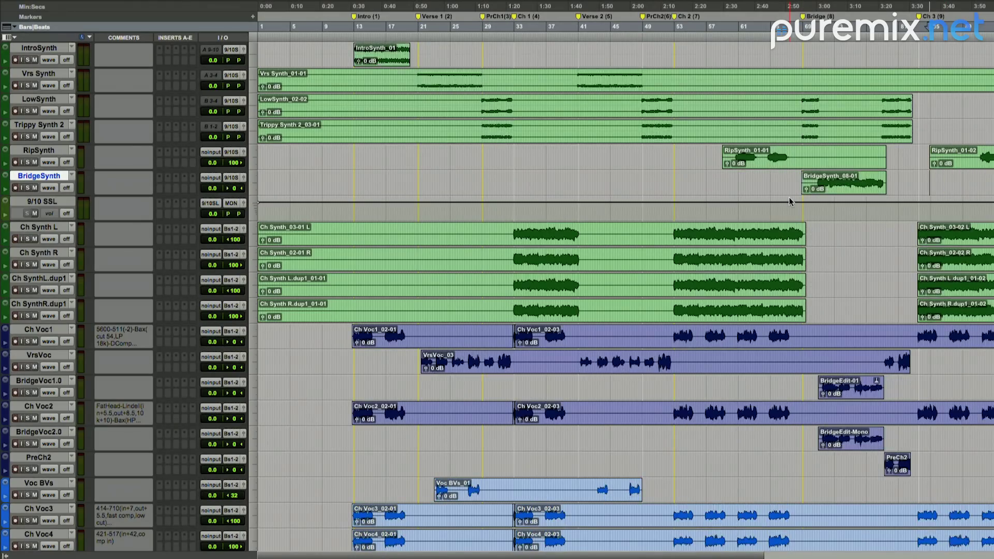
click(799, 158)
key(s)
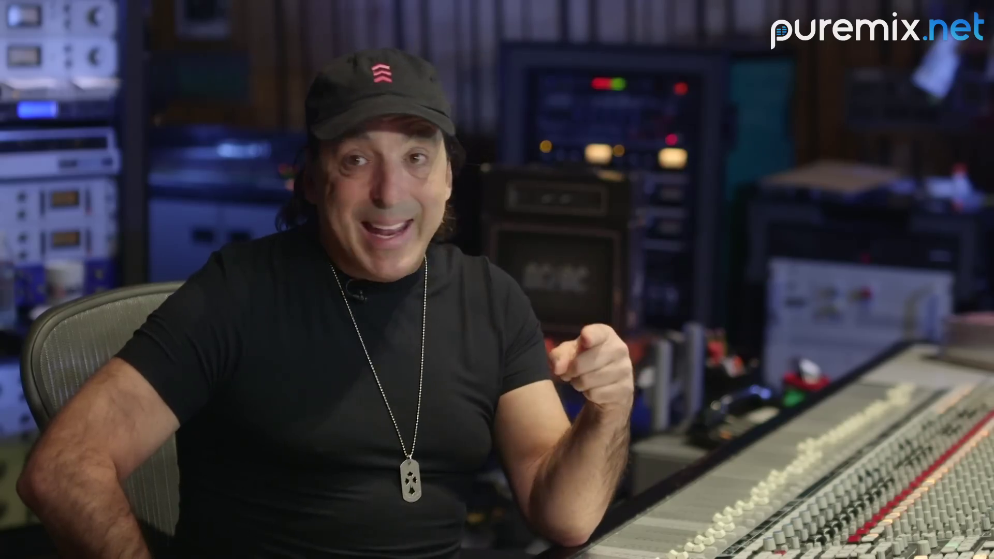